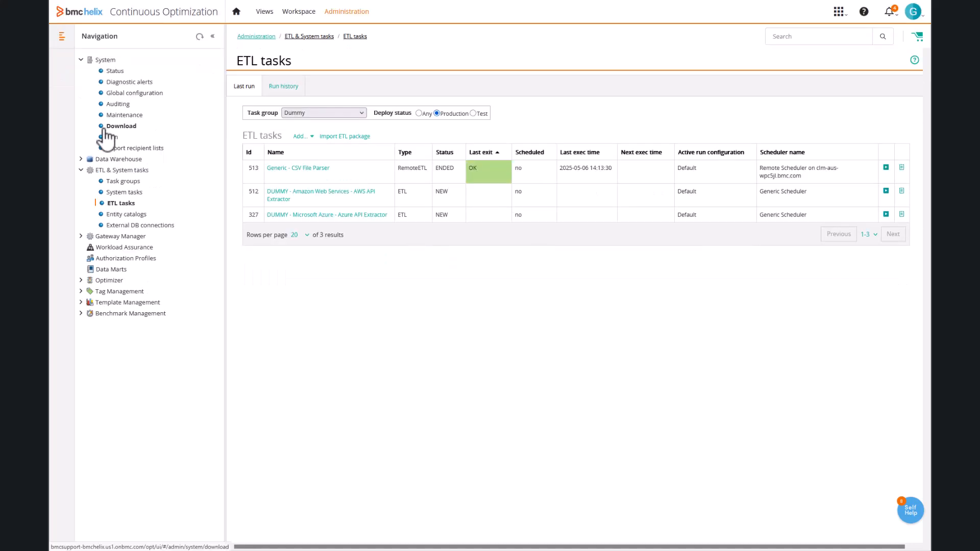
- Start a new ETL task based on the Generic - CSV Columnar File Parser module
left_click(304, 138)
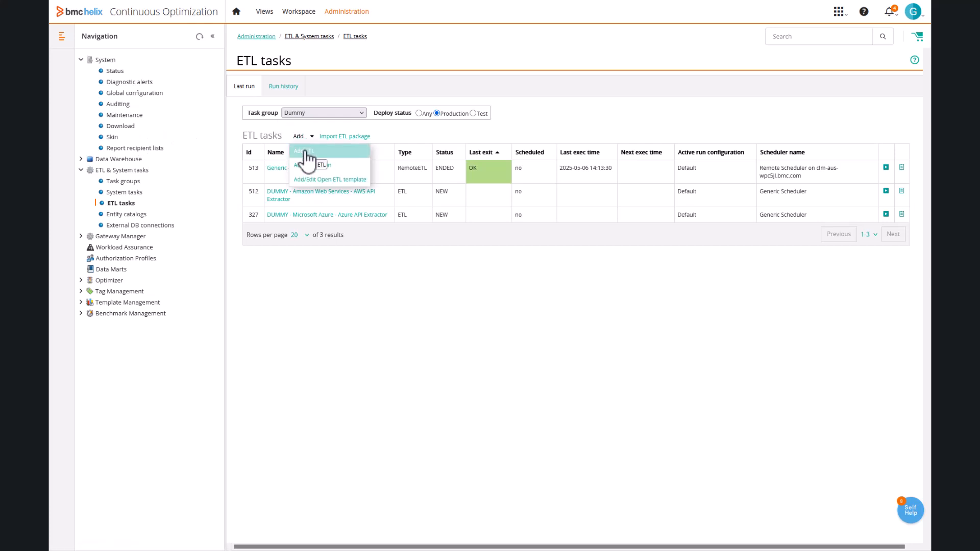
left_click(307, 152)
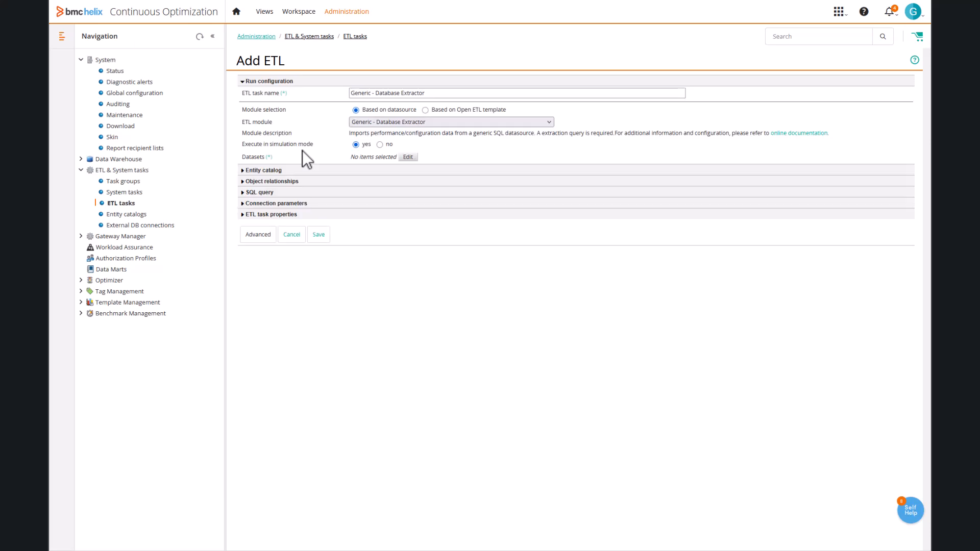
left_click(427, 122)
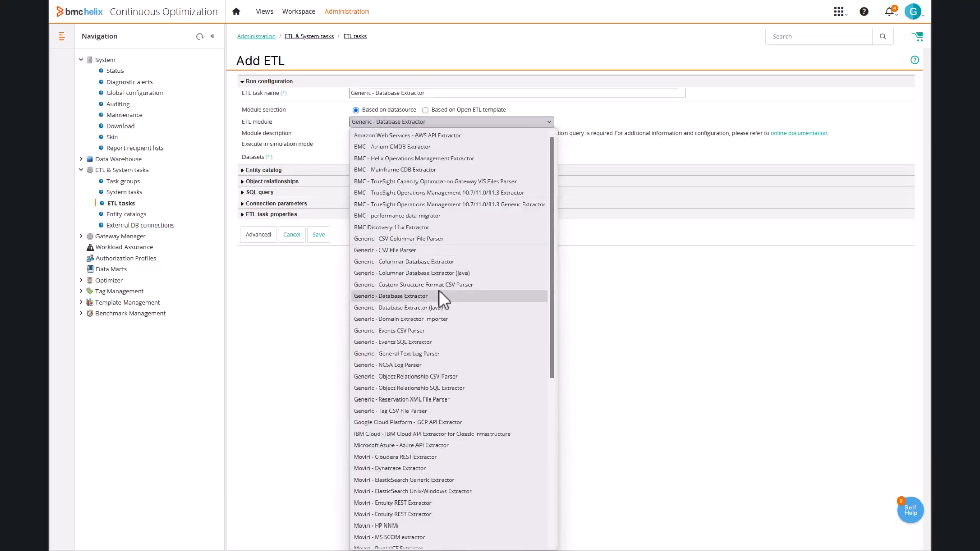
left_click(428, 239)
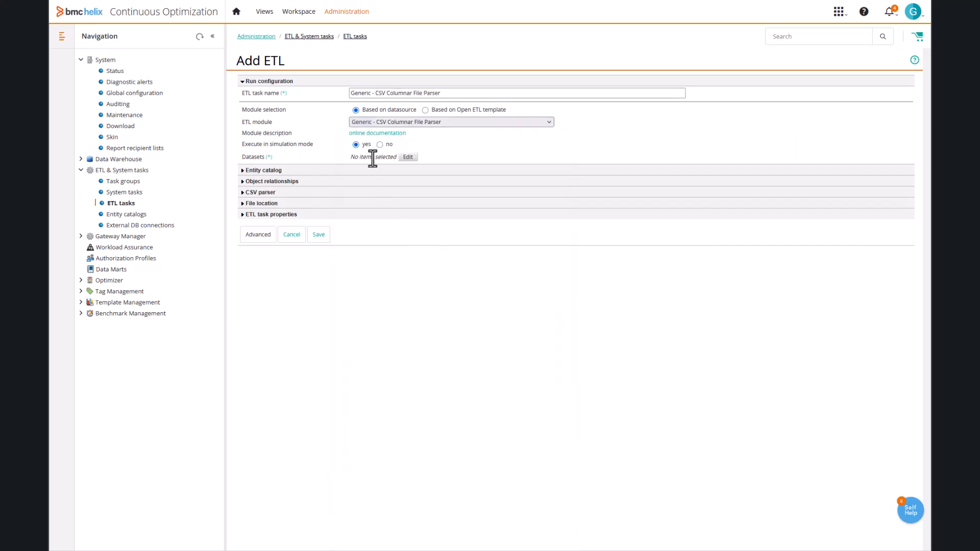
- Assign the dataset [2] SYSGLB - System Global counters to the ETL task and expand the Data Warehouse navigation branch
left_click(408, 158)
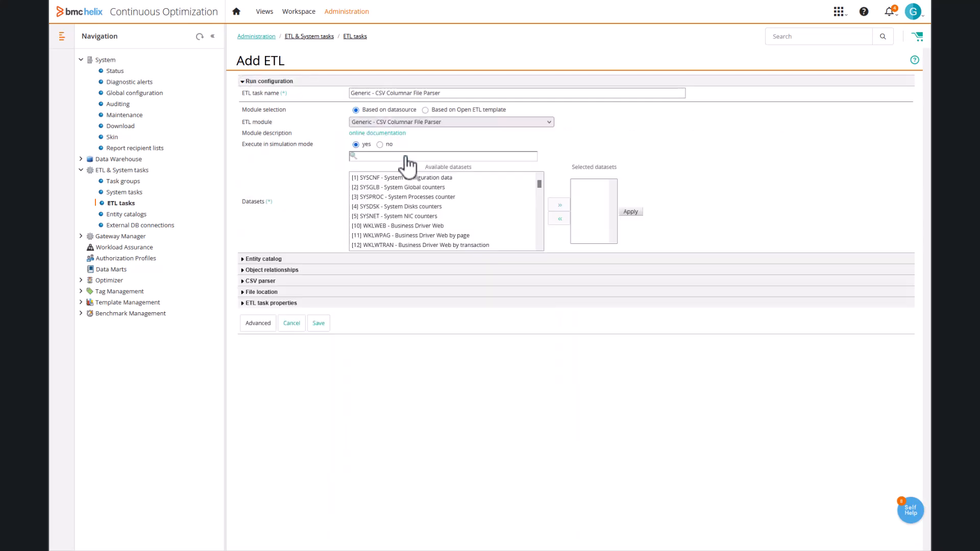
left_click(393, 187)
left_click(559, 205)
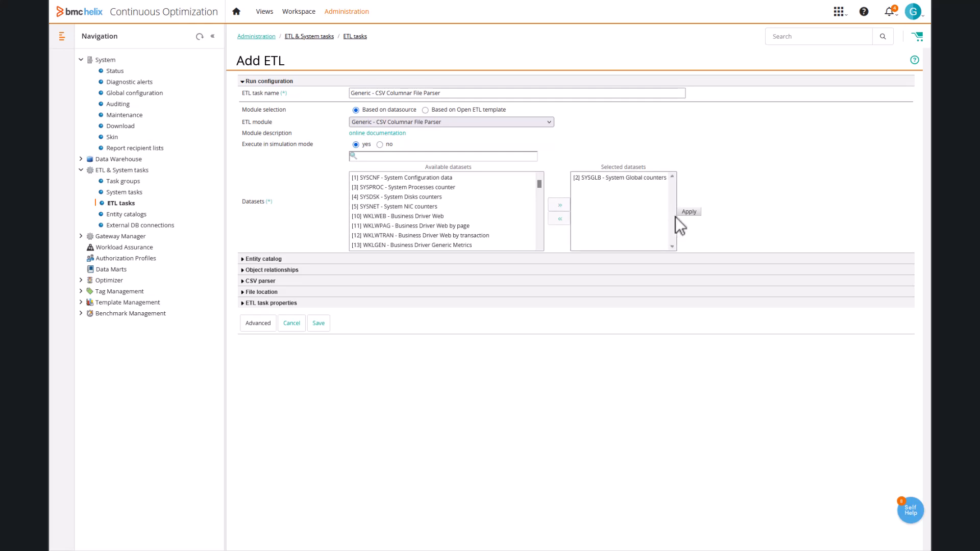
left_click(688, 212)
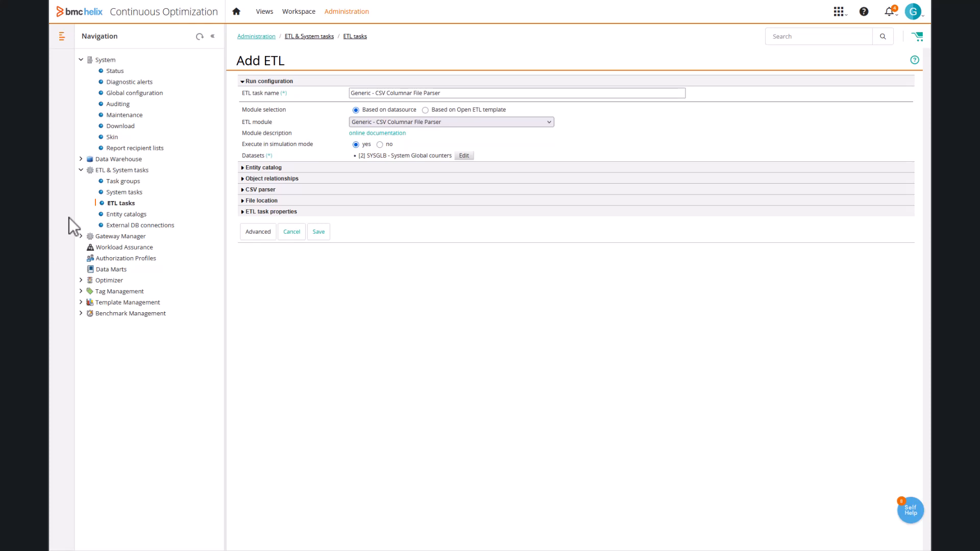
left_click(88, 158)
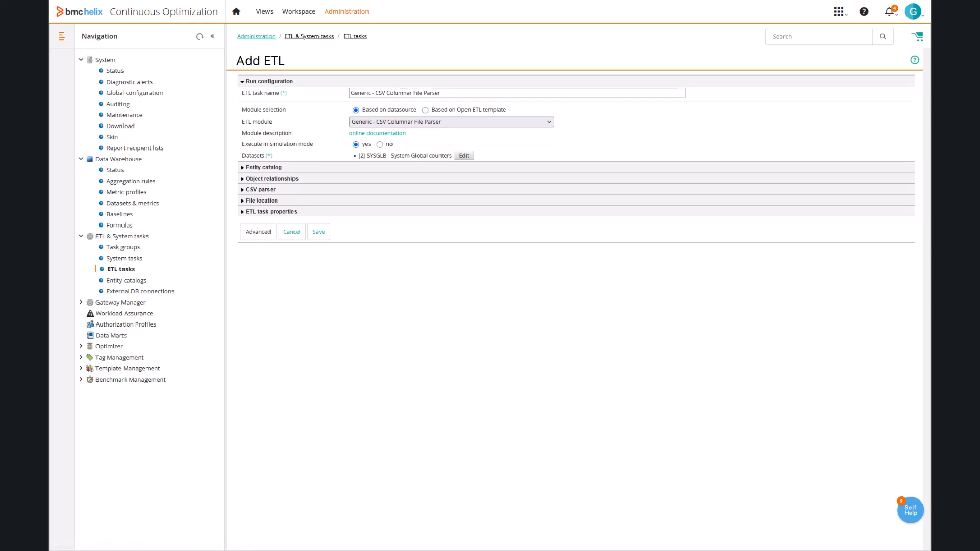
- Choose the Private Entity Catalog and move imported entities into a new domain named "VIDEO Generic - CSV Columnar File Parser"
left_click(276, 168)
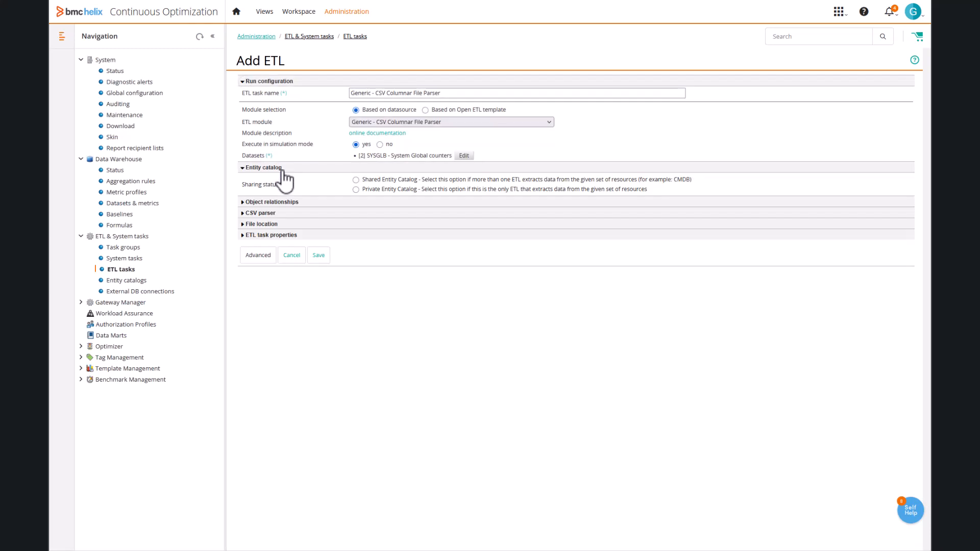
left_click(357, 190)
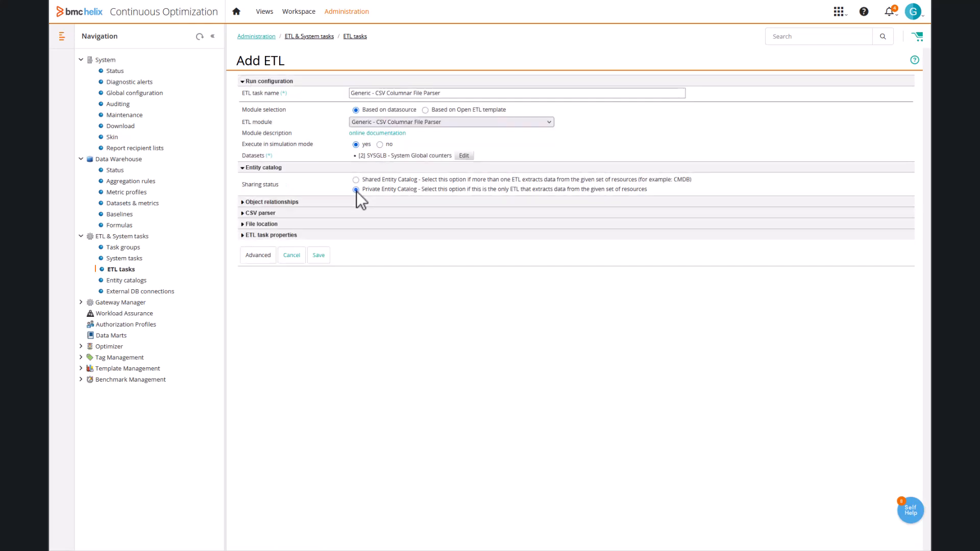
left_click(330, 202)
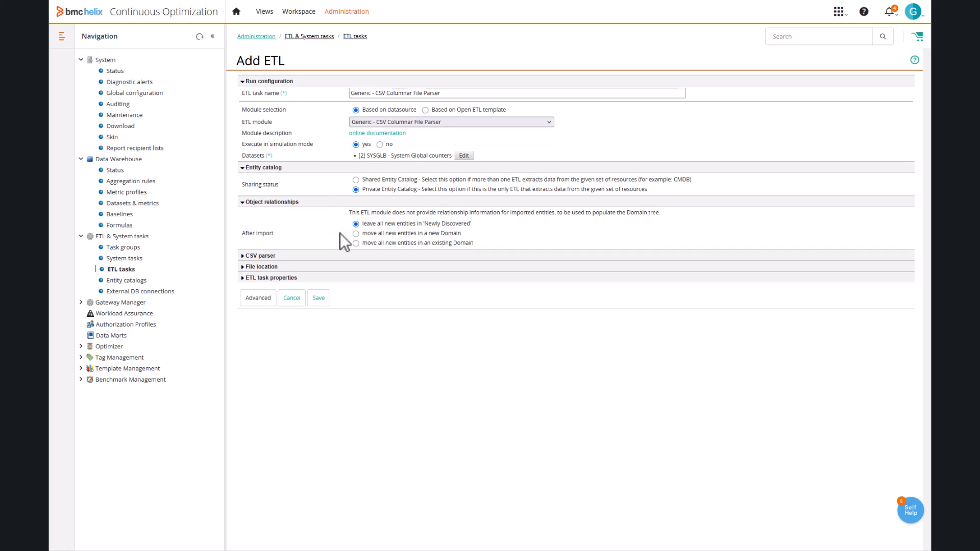
left_click(356, 243)
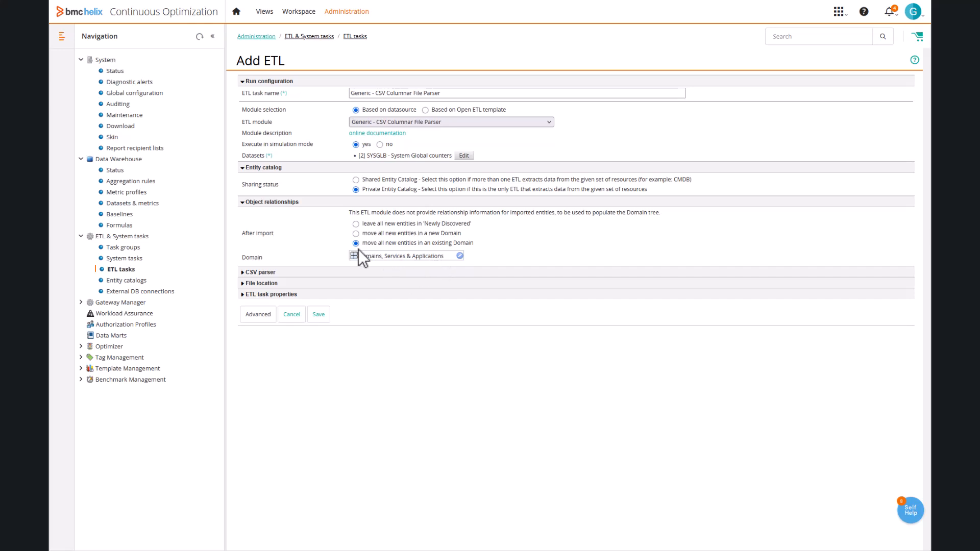
left_click(356, 233)
type("VIDEO Generic - CSV Columnar File Parser")
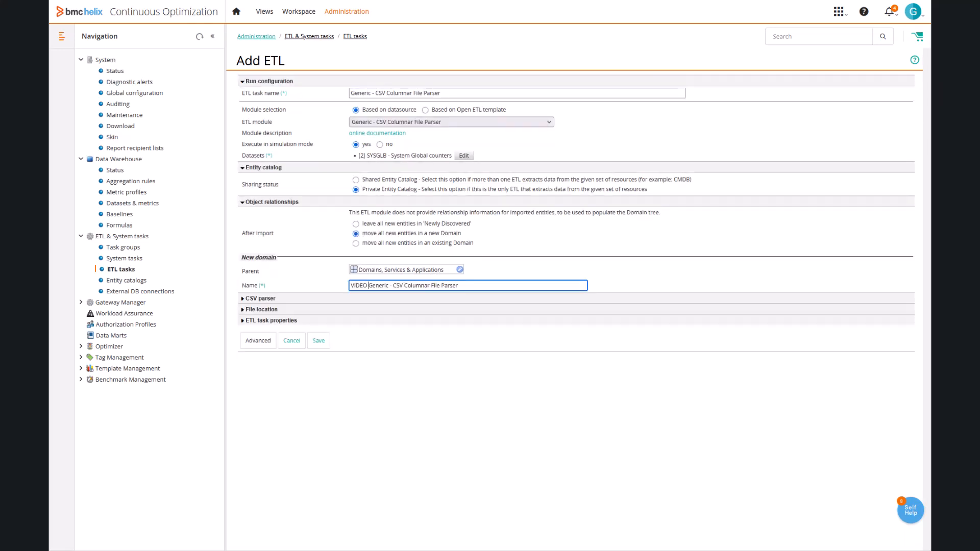
- Show the advanced ETL settings and set the collection level to [4] Extended for the global metric profile
left_click(259, 341)
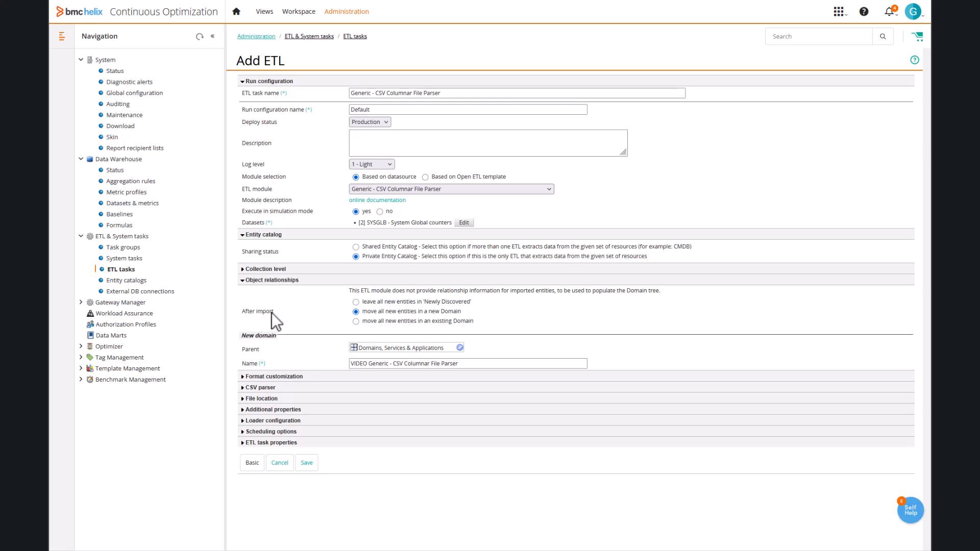
left_click(277, 270)
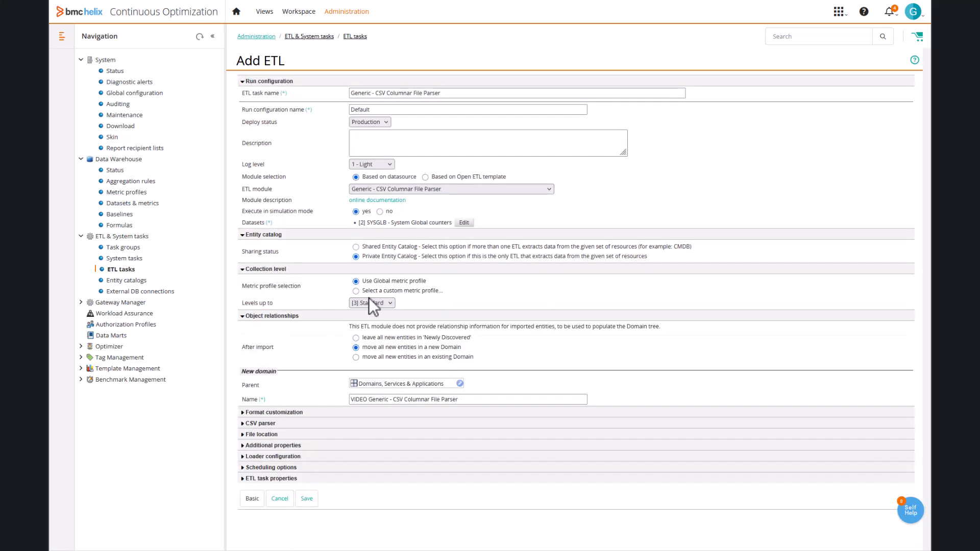
left_click(389, 303)
left_click(381, 352)
- Expand the Format customization and CSV parser sections of the ETL configuration
left_click(275, 413)
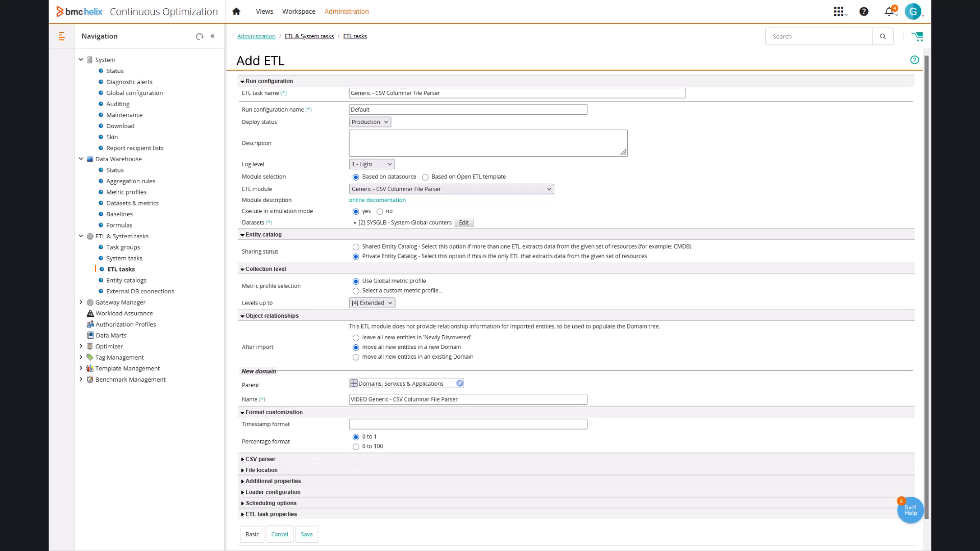
left_click(259, 460)
scroll(263, 464, "down", 1)
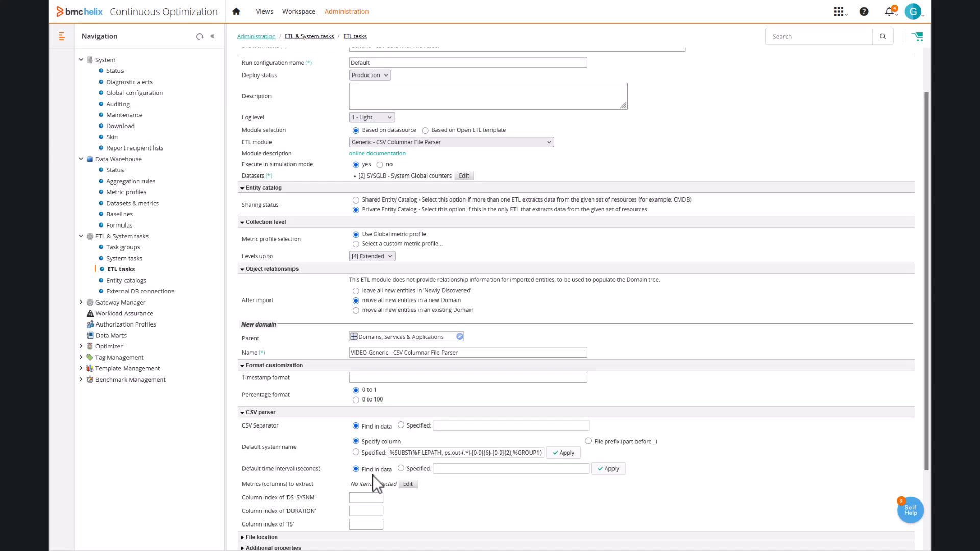
scroll(372, 475, "down", 1)
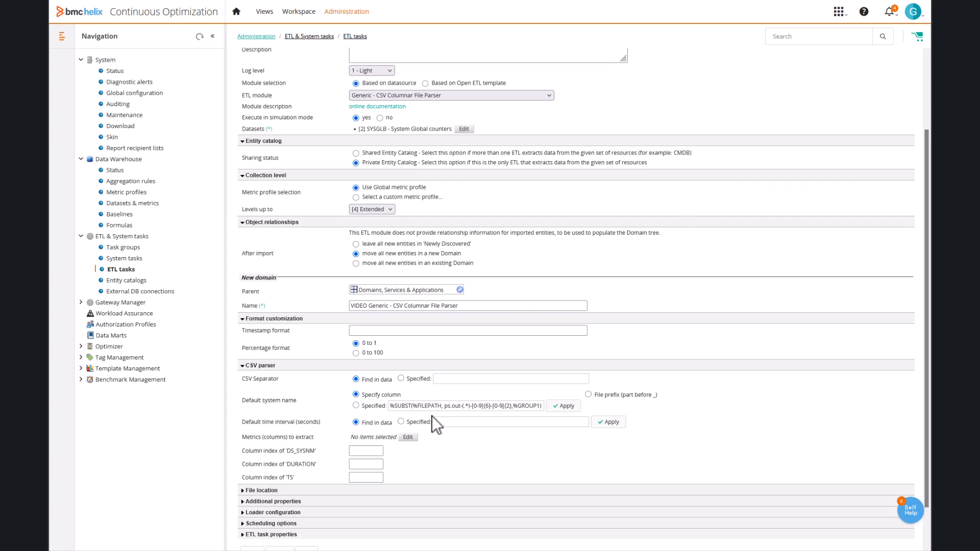
- Filter the metrics to extract by "cpu" and select CPU Utilization % and CPU Utilization in MHz
left_click(408, 437)
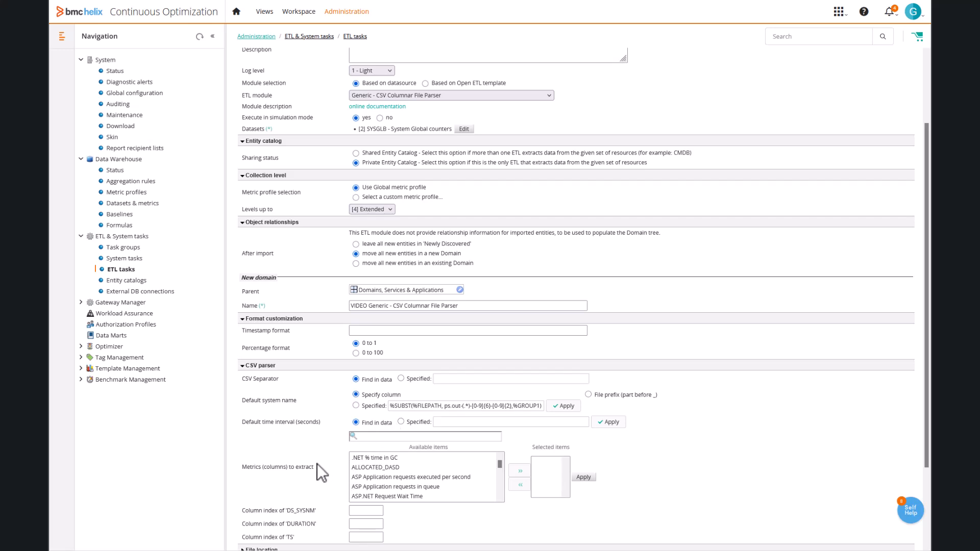
left_click(401, 436)
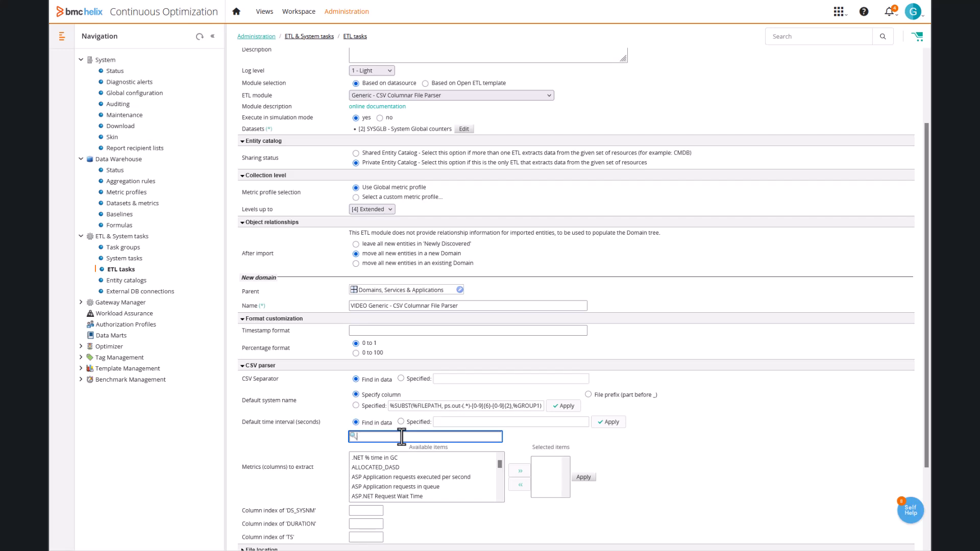
type("cpu")
scroll(414, 472, "down", 4)
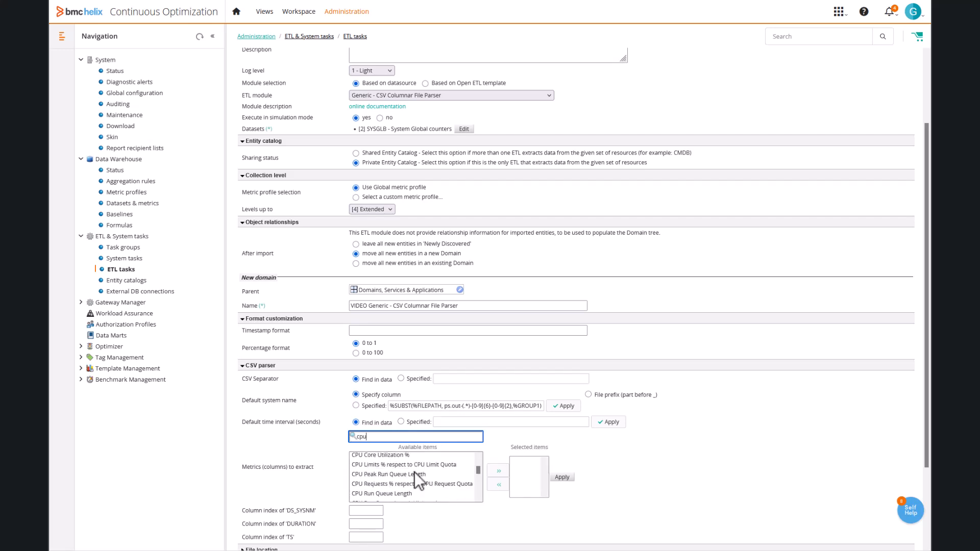
double_click(401, 485)
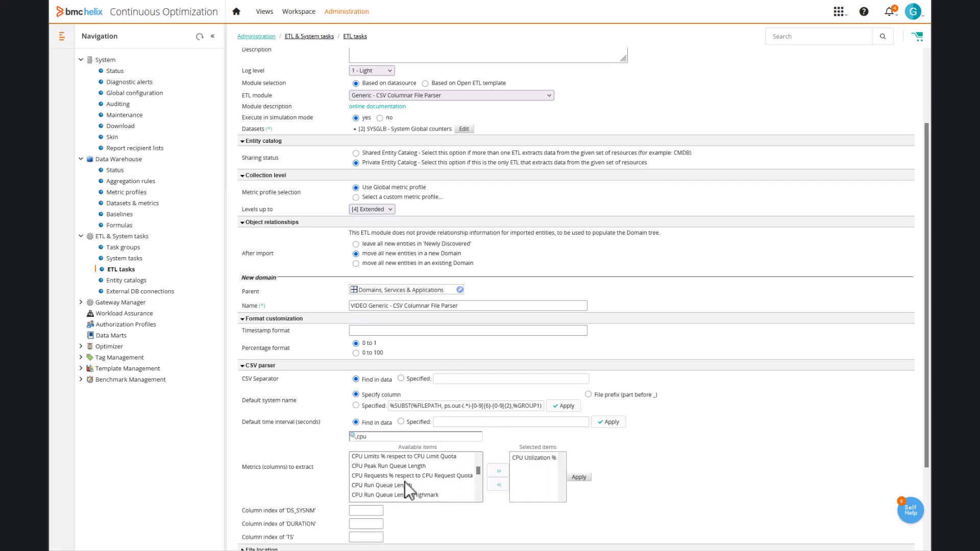
scroll(405, 480, "down", 3)
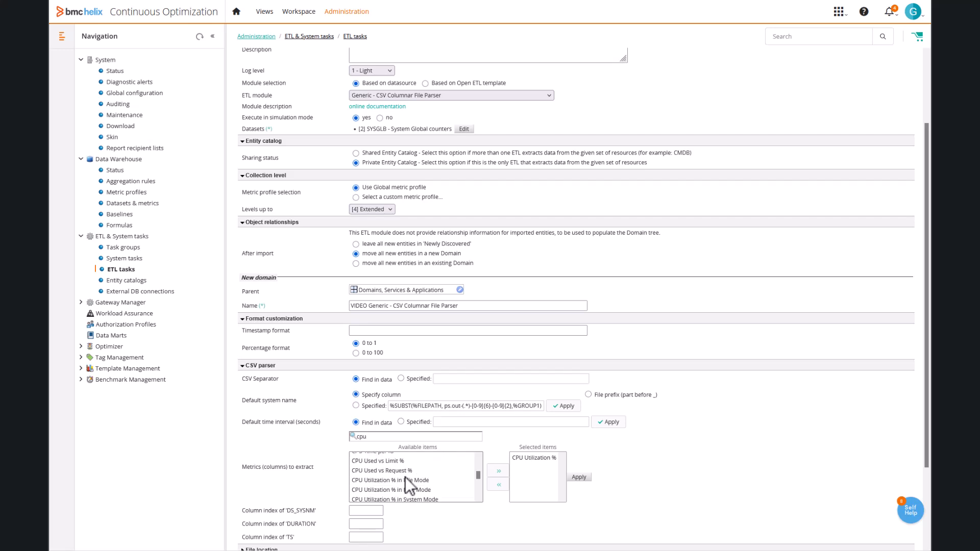
left_click(406, 489)
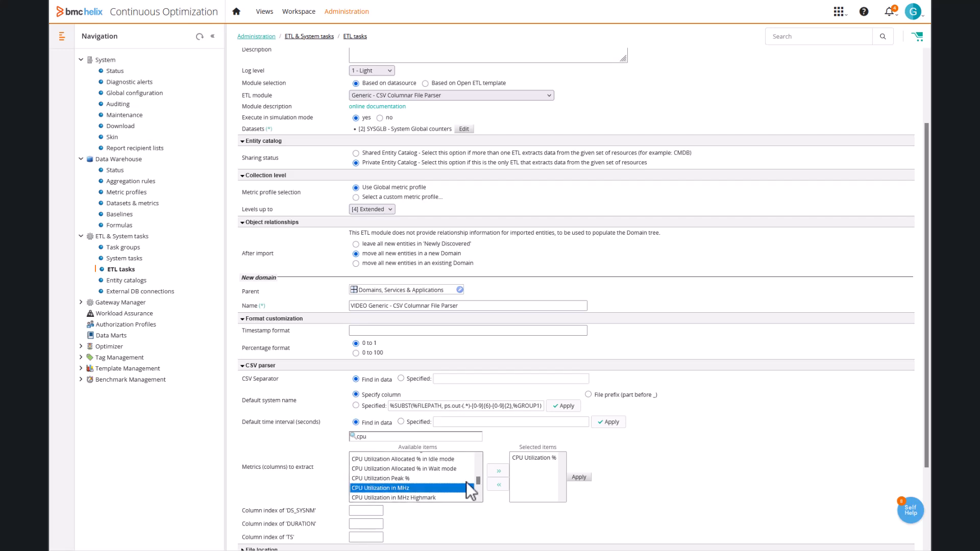
left_click(498, 478)
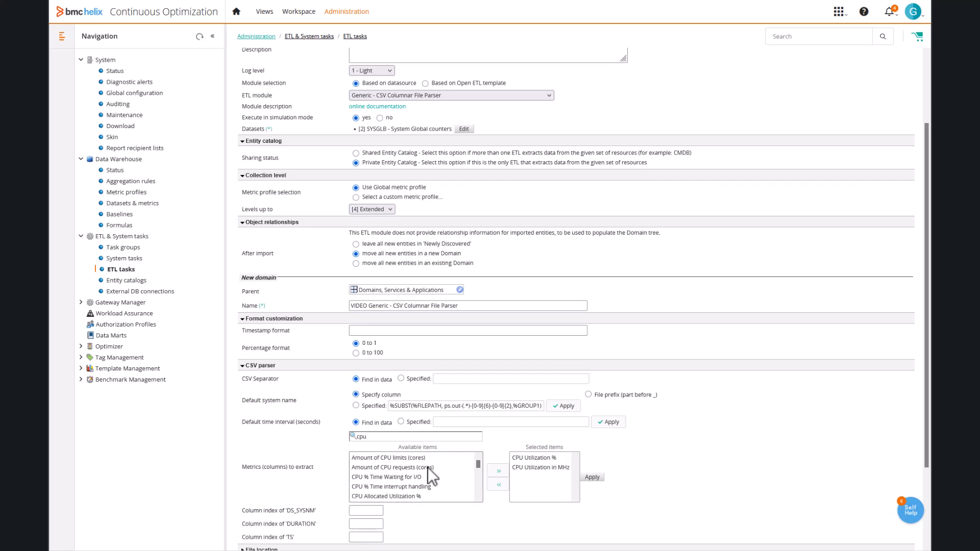
- Add System name and Object type to the metrics to extract and apply the selection
left_click_drag(481, 467, 477, 505)
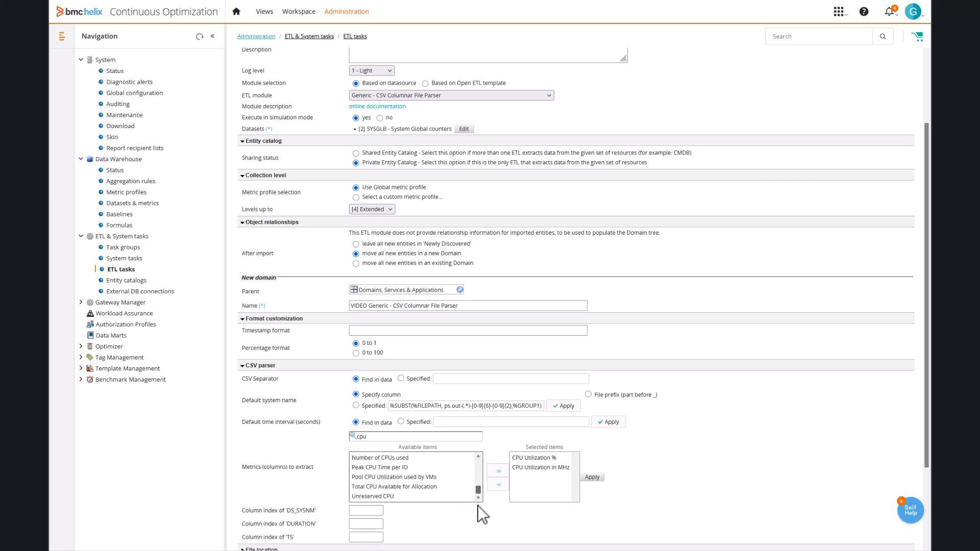
scroll(411, 488, "up", 2)
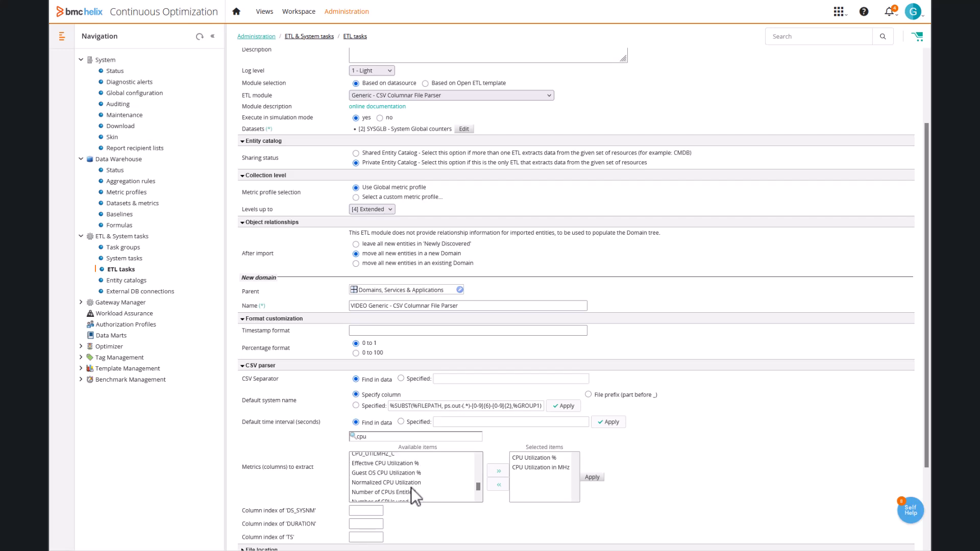
scroll(412, 488, "down", 2)
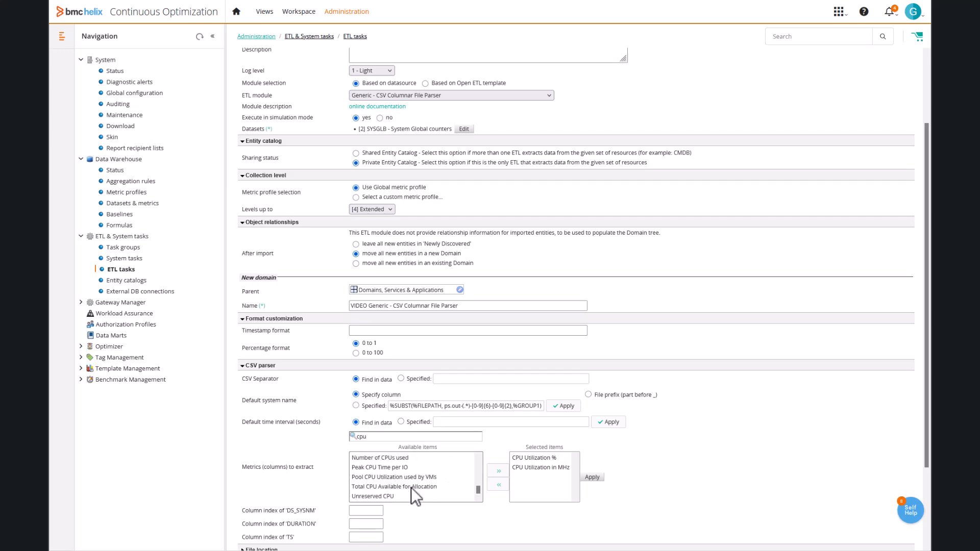
type("system name")
left_click(367, 498)
left_click(477, 472)
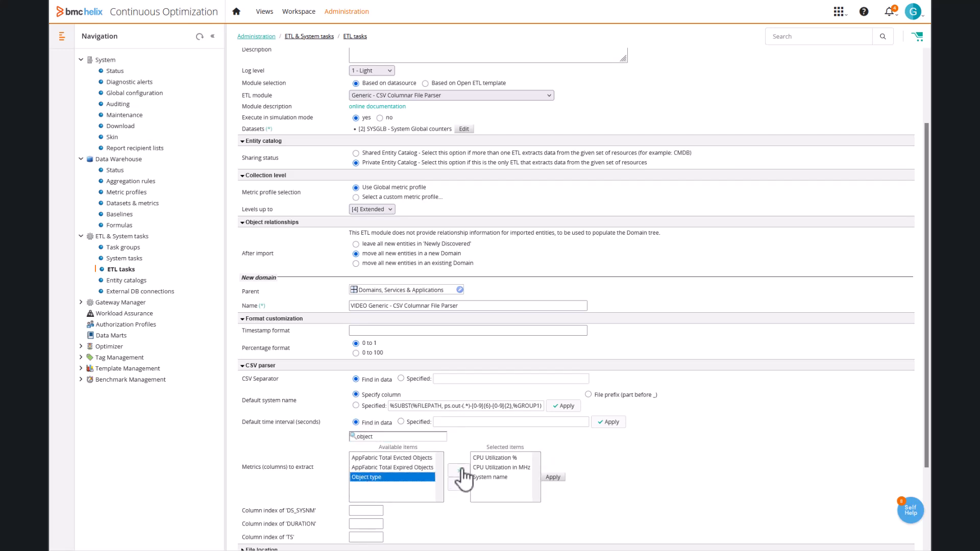
left_click(459, 471)
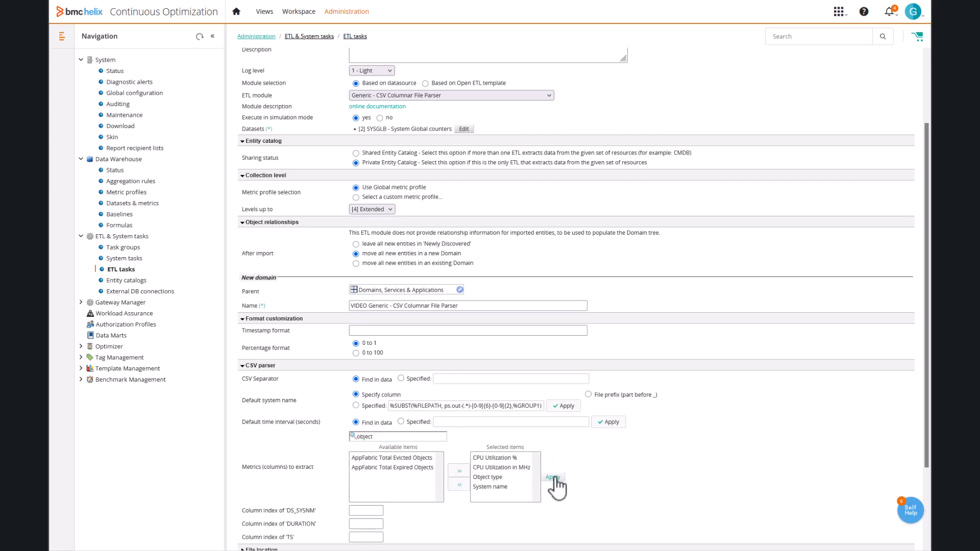
left_click(553, 477)
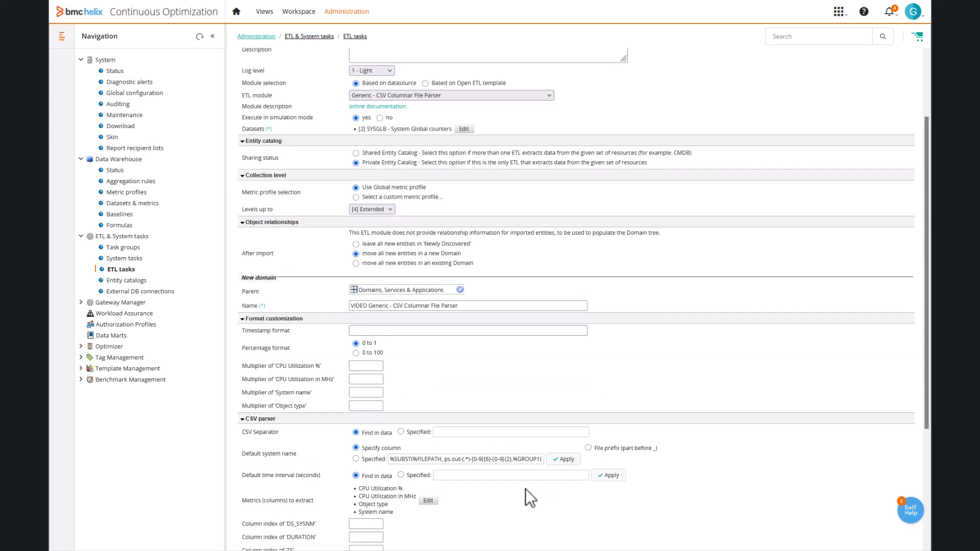
scroll(469, 426, "down", 1)
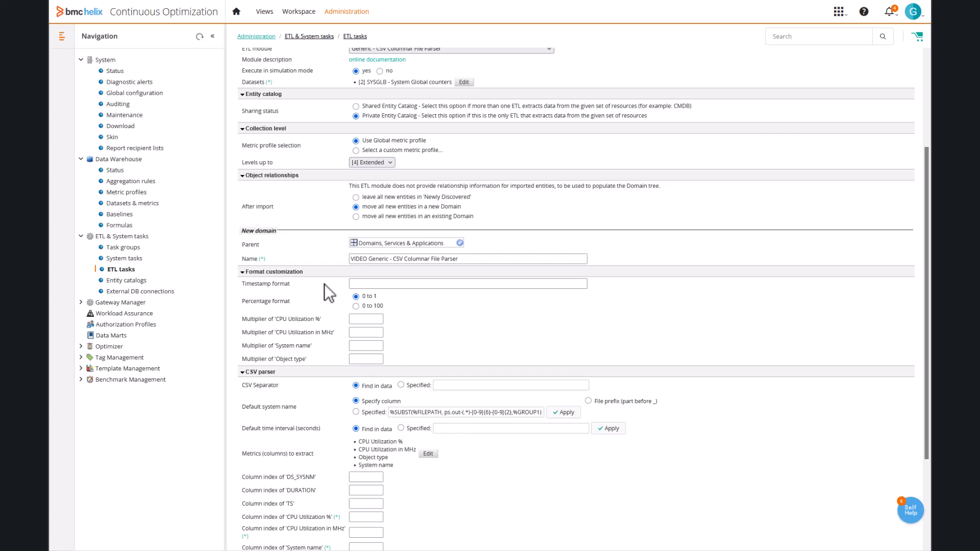
scroll(324, 284, "down", 3)
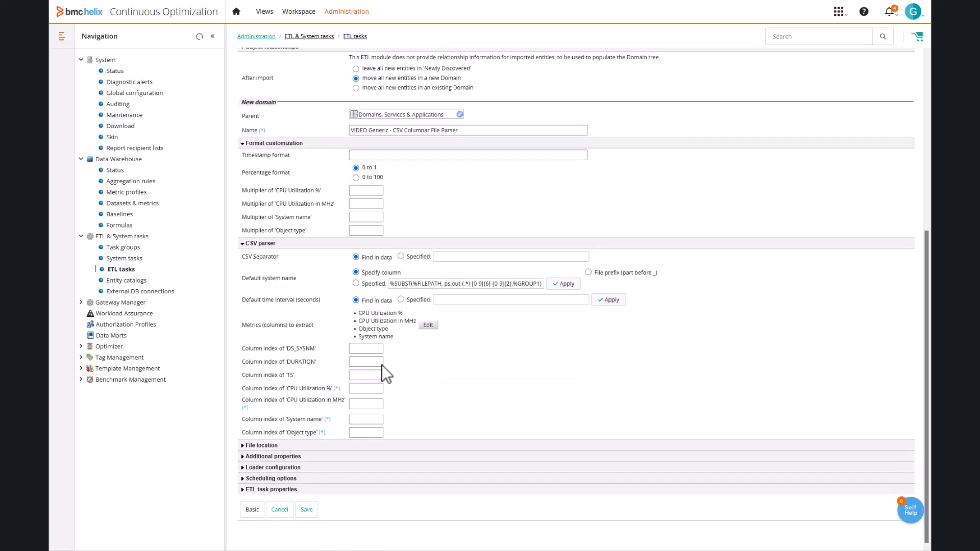